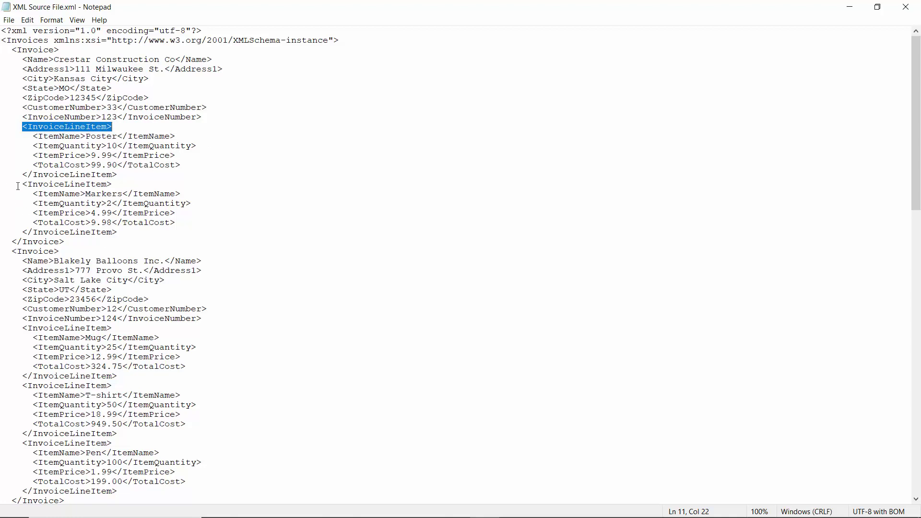
- Examine the second InvoiceLineItem tag and the first Invoice tag in XML Source File.xml, and minimize the file
left_click_drag(22, 185, 113, 184)
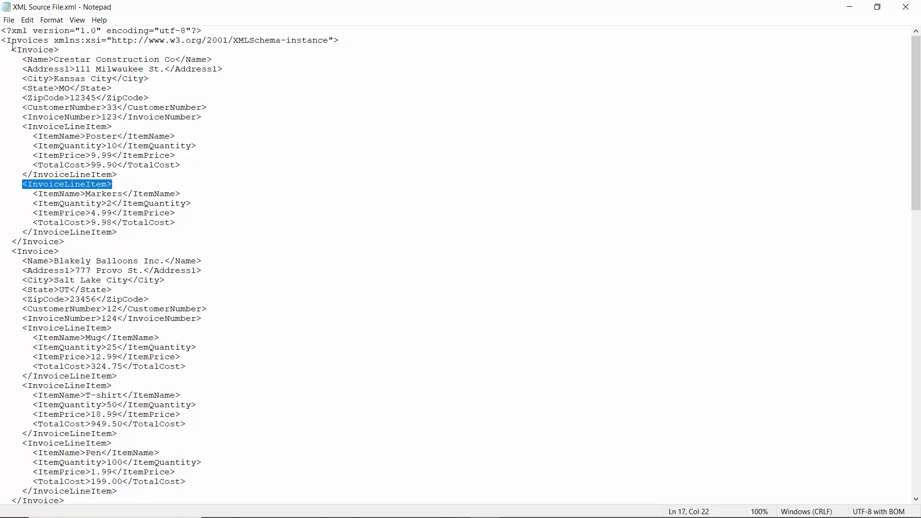
left_click_drag(13, 49, 60, 50)
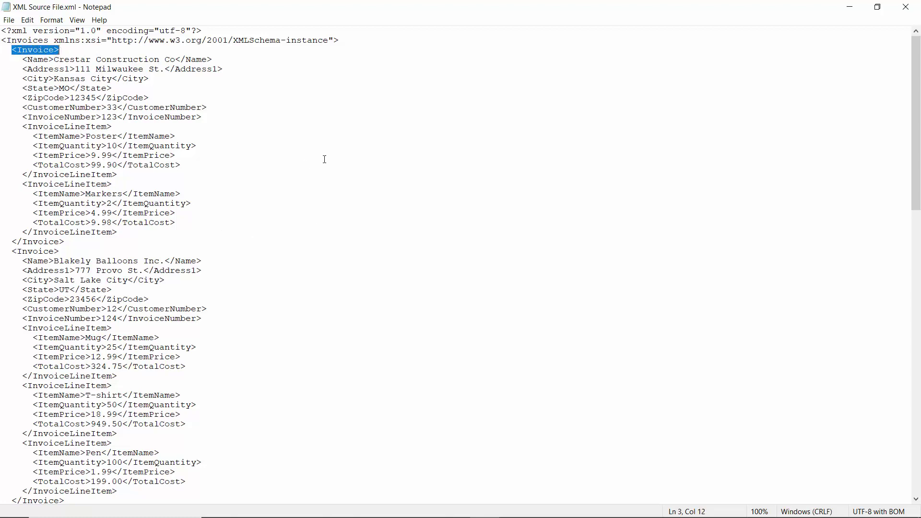
left_click(846, 8)
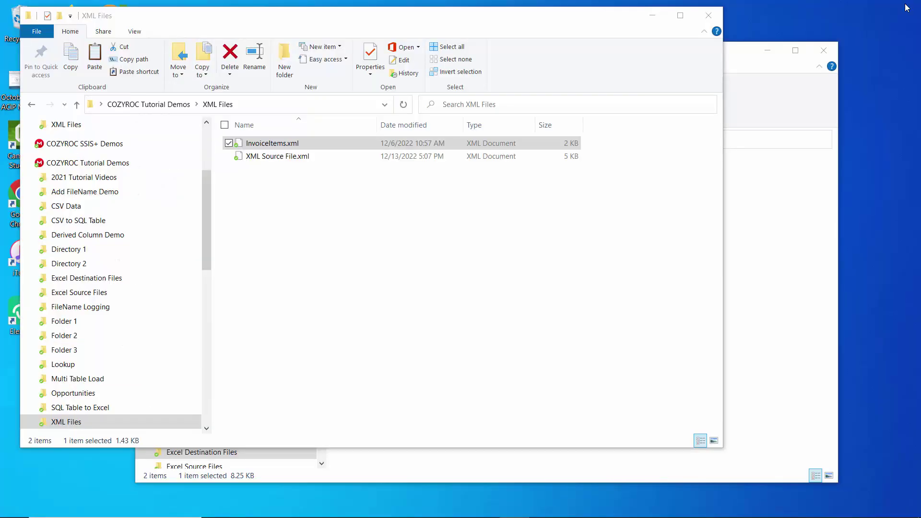
- Review the XML Files and Excel Destination Files folders and the column headers in XML Invoices.xlsx, and close the workbook
left_click_drag(610, 25, 599, 56)
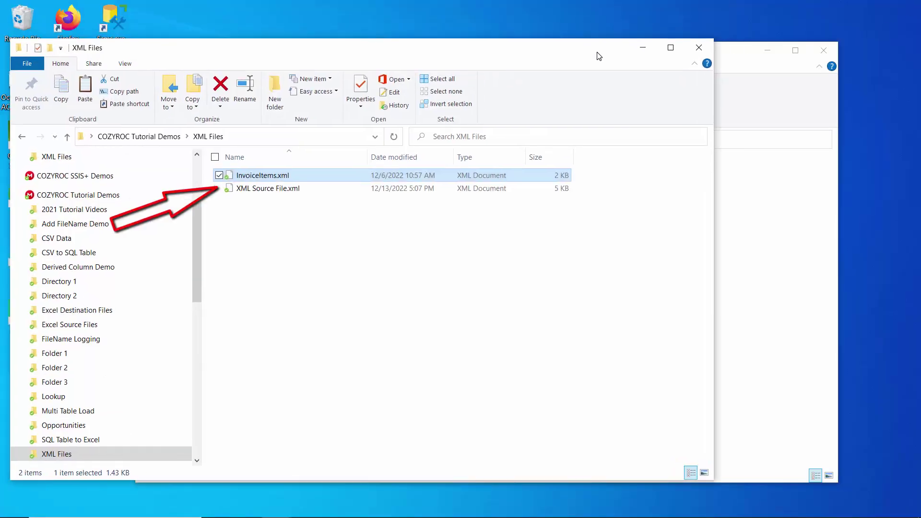
left_click(738, 66)
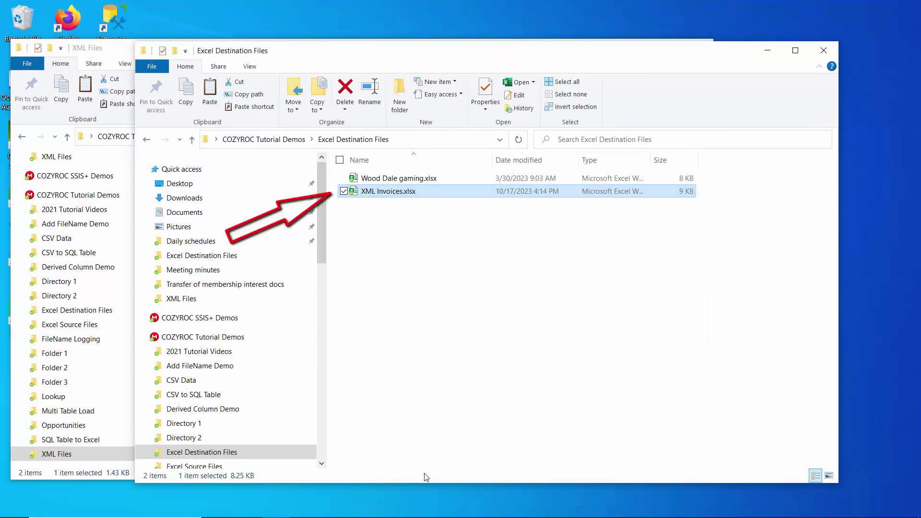
left_click(483, 506)
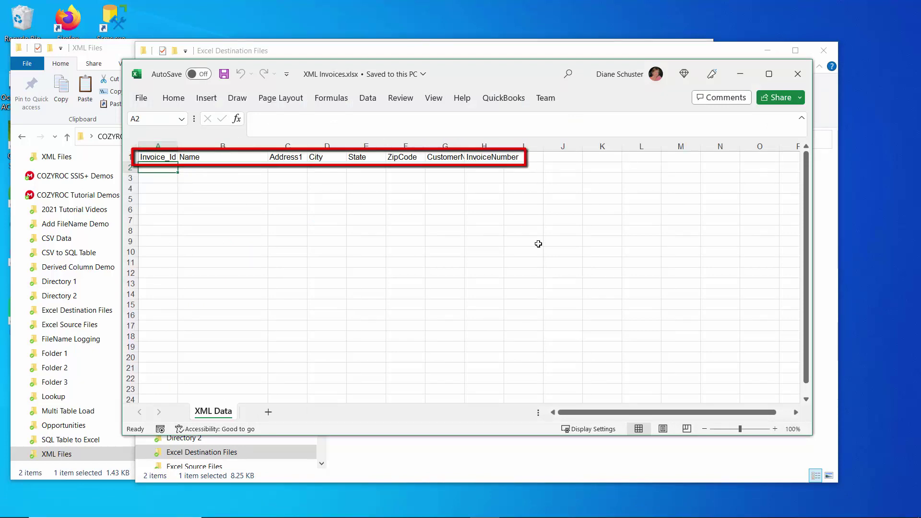
left_click(798, 74)
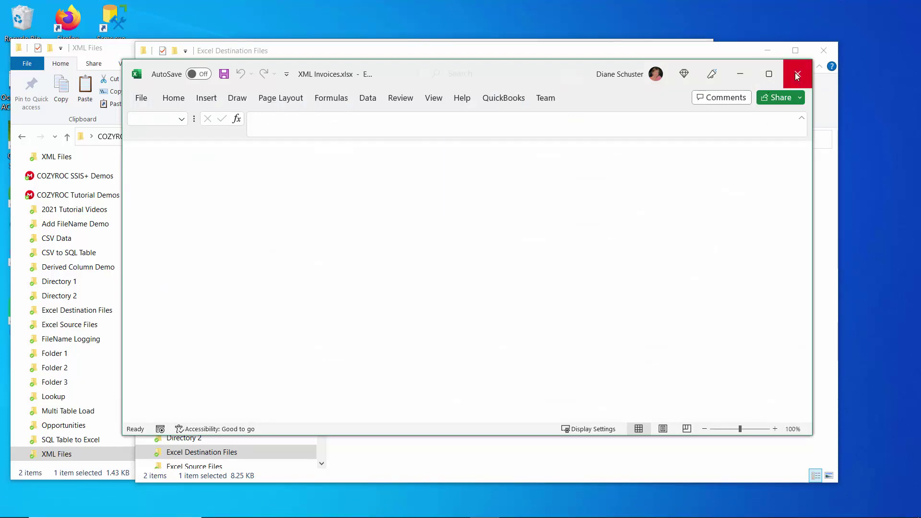
- Switch to Visual Studio and add an EXCEL connection manager for XML Invoices.xlsx in the Excel Destination Files folder
mouse_move(426, 512)
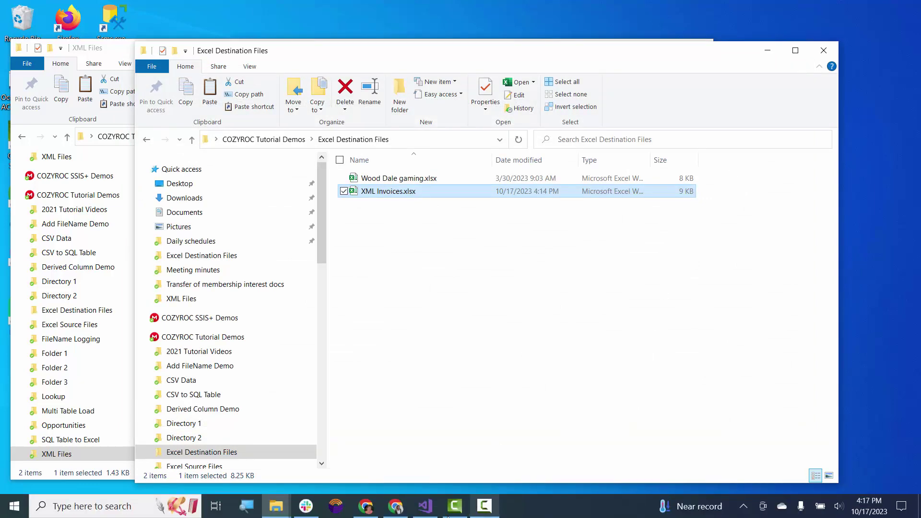
left_click(427, 509)
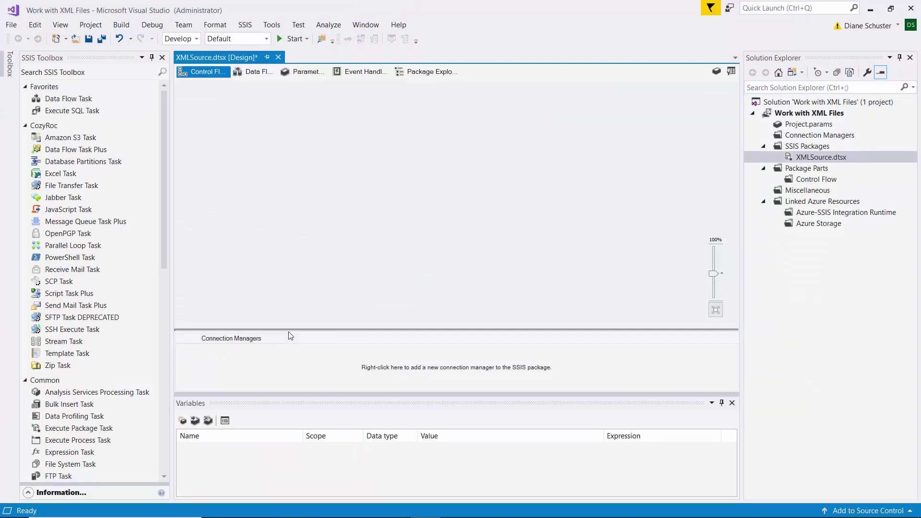
right_click(262, 367)
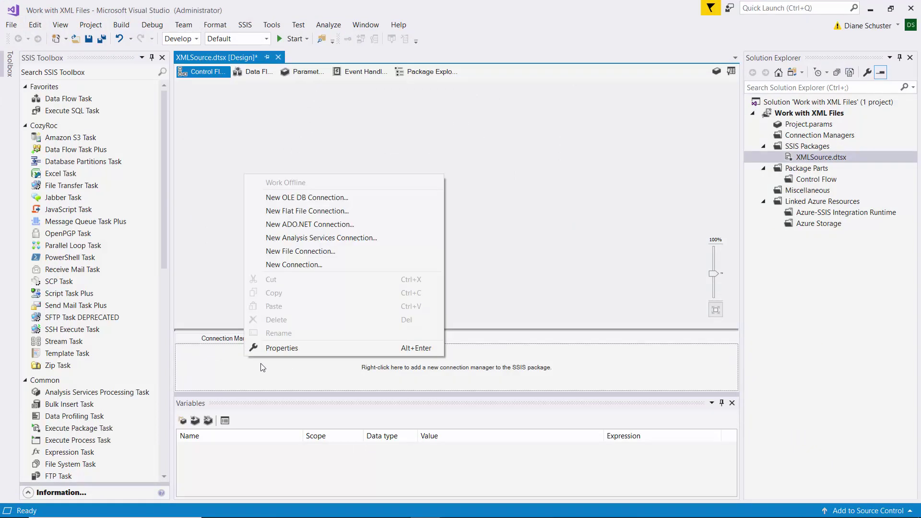
left_click(309, 266)
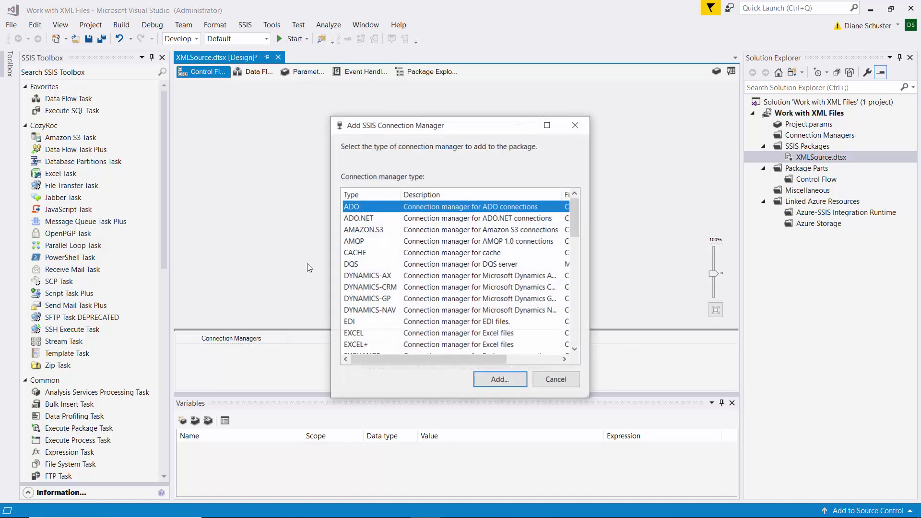
double_click(435, 333)
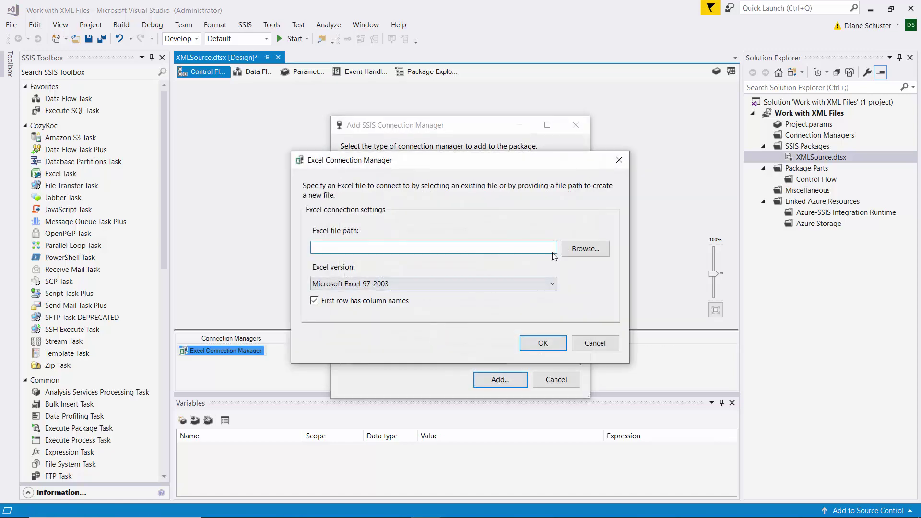
left_click(579, 251)
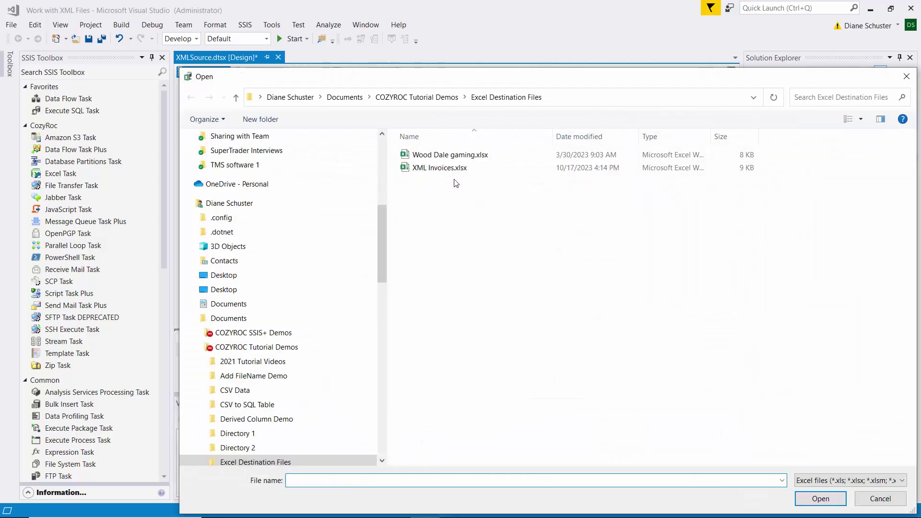
double_click(439, 168)
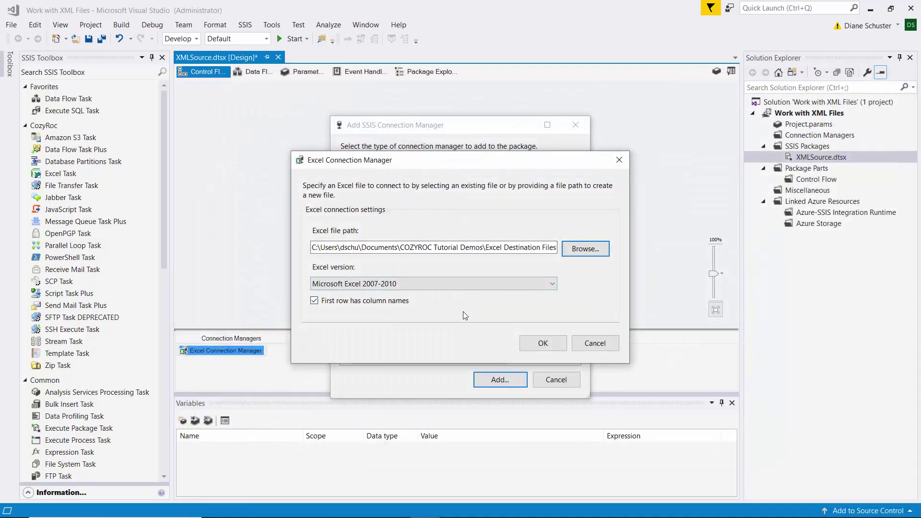
left_click(557, 343)
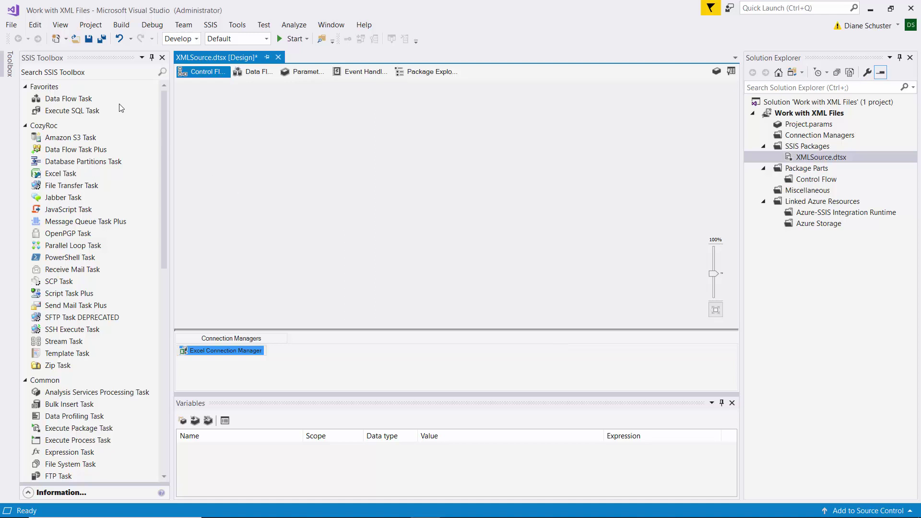
- Add a Data Flow Task to the XMLSource.dtsx control flow and place an XML Source inside it
left_click_drag(61, 100, 234, 137)
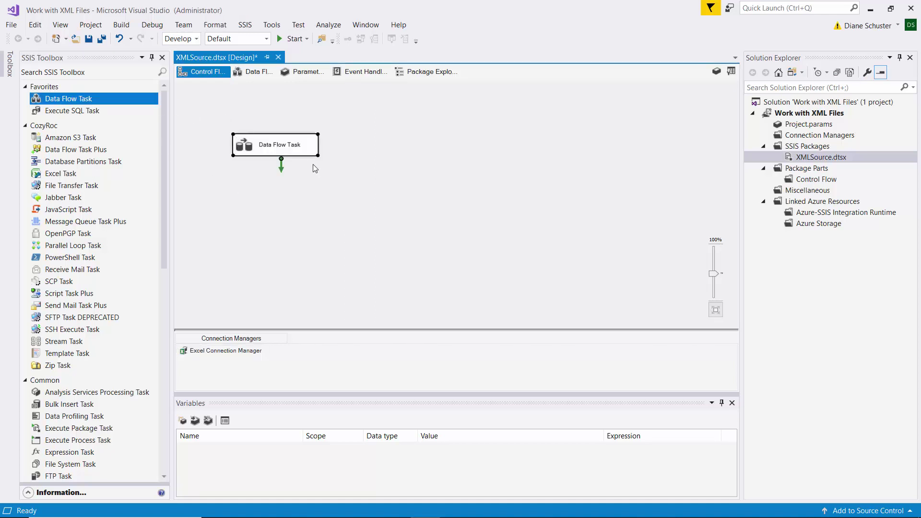
double_click(286, 140)
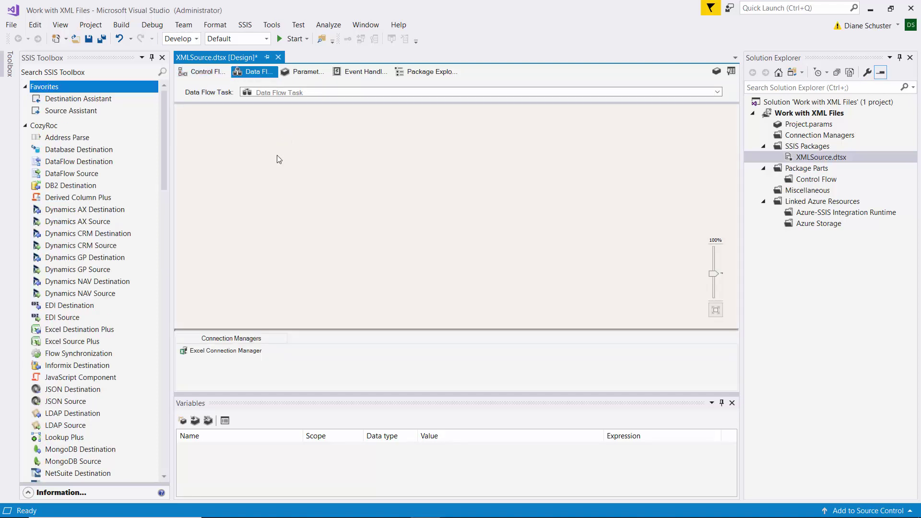
left_click_drag(165, 143, 164, 138)
left_click(26, 125)
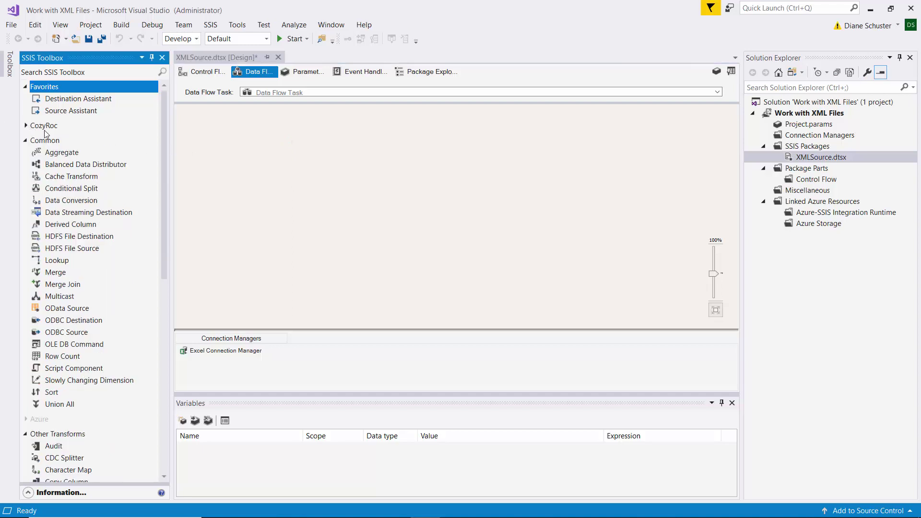
left_click_drag(166, 178, 174, 379)
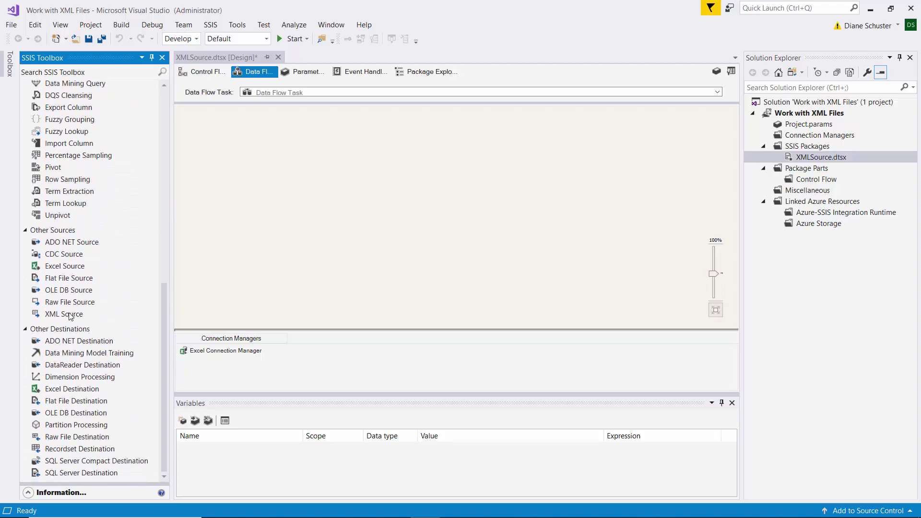
left_click_drag(68, 315, 245, 137)
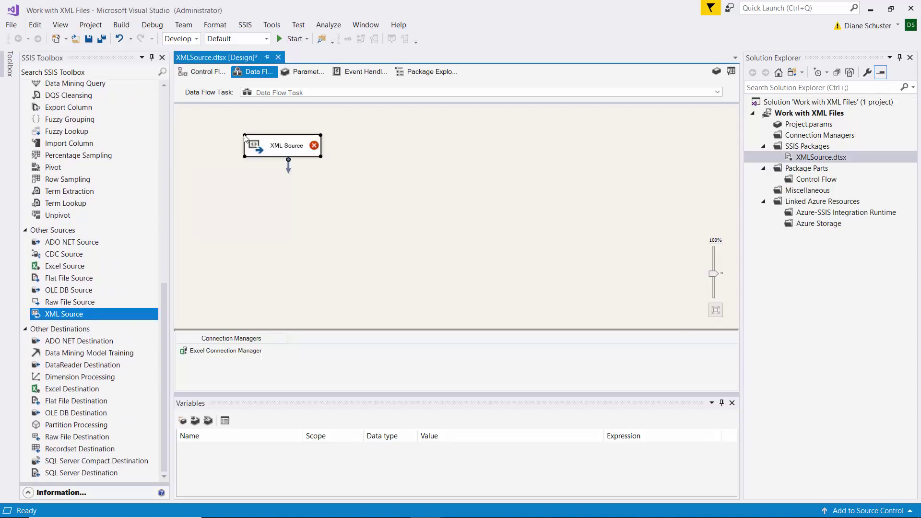
- Set the XML Source's location to XML Source File.xml in the XML Files folder and generate its schema as XML Source File.xsd
double_click(286, 146)
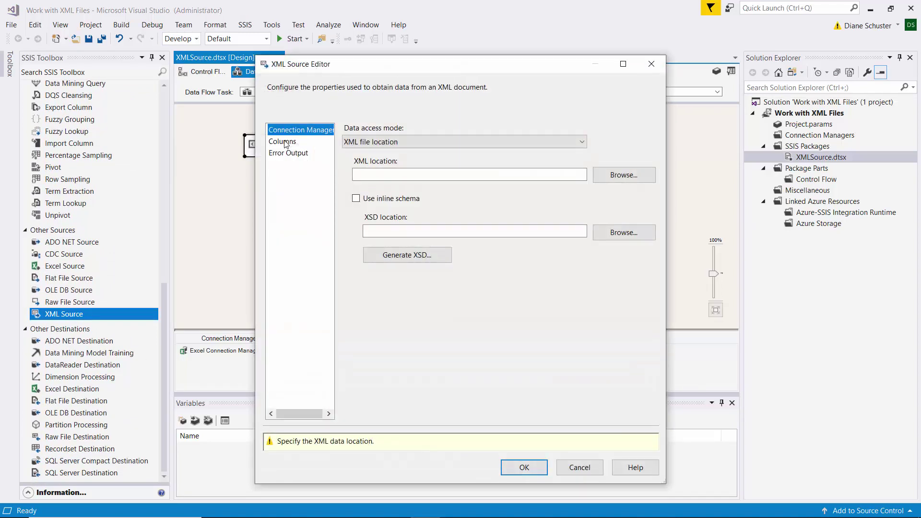
left_click(621, 176)
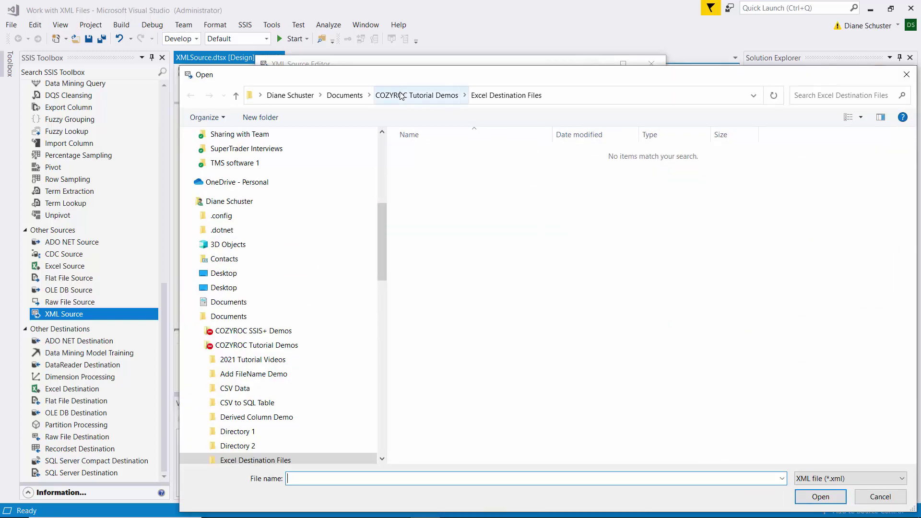
left_click(416, 97)
left_click(423, 374)
double_click(422, 374)
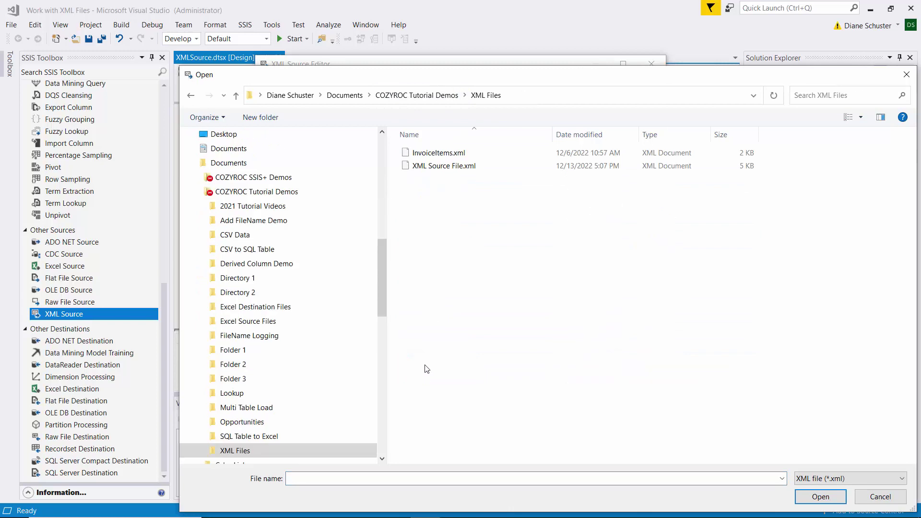
double_click(433, 167)
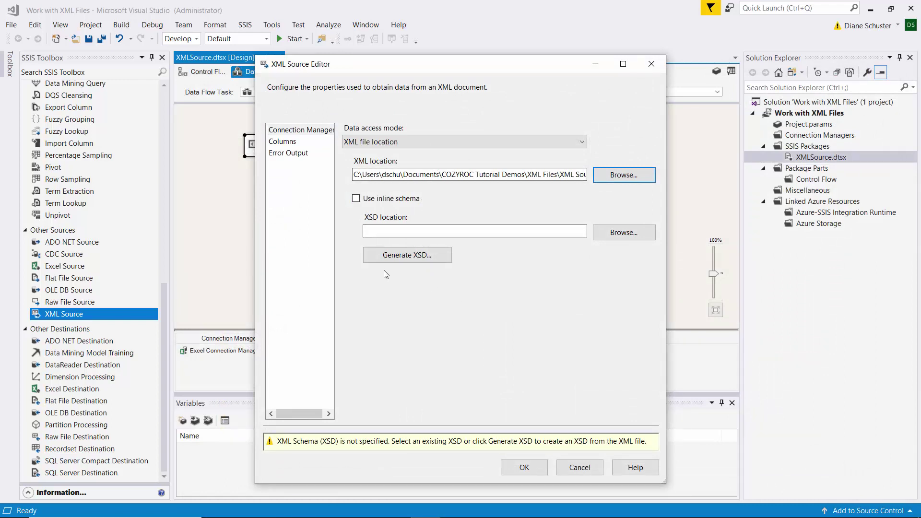
left_click(407, 256)
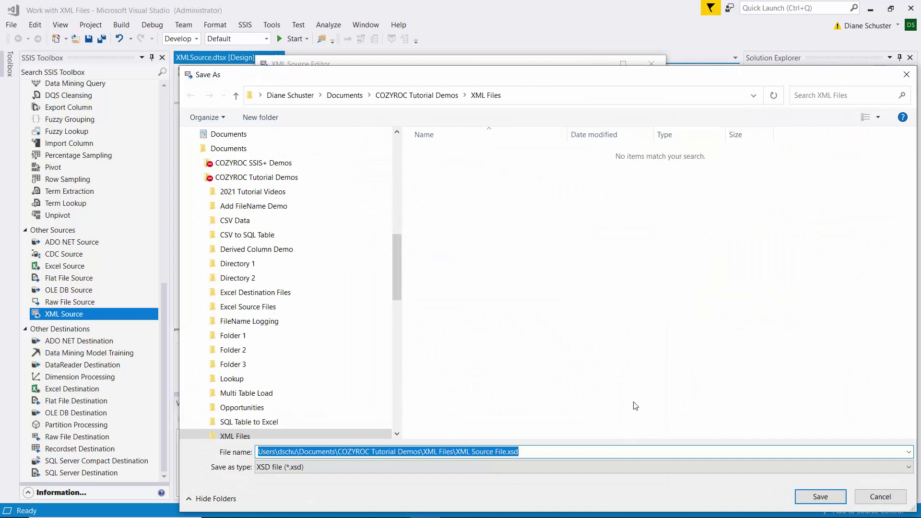
left_click(832, 499)
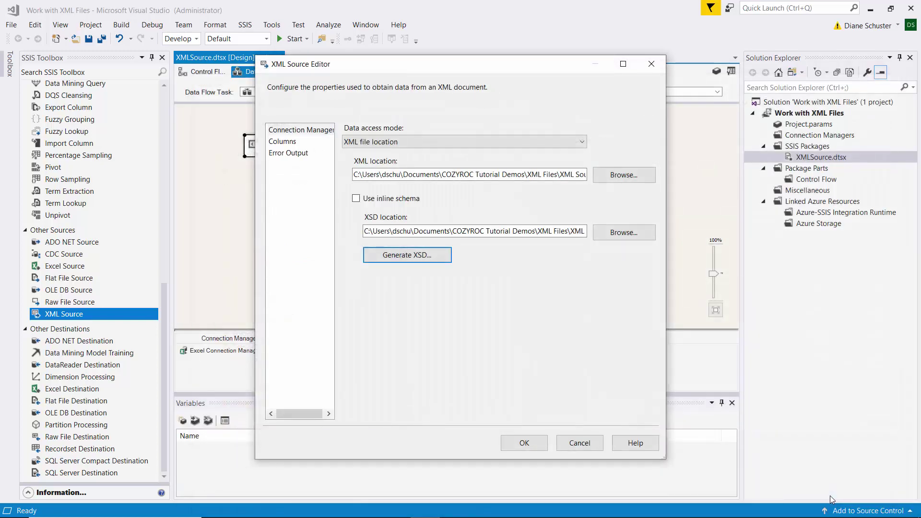
- Open XML Source File.xsd from the XML Files folder in Notepad, examine its element definitions, and close it
mouse_move(830, 517)
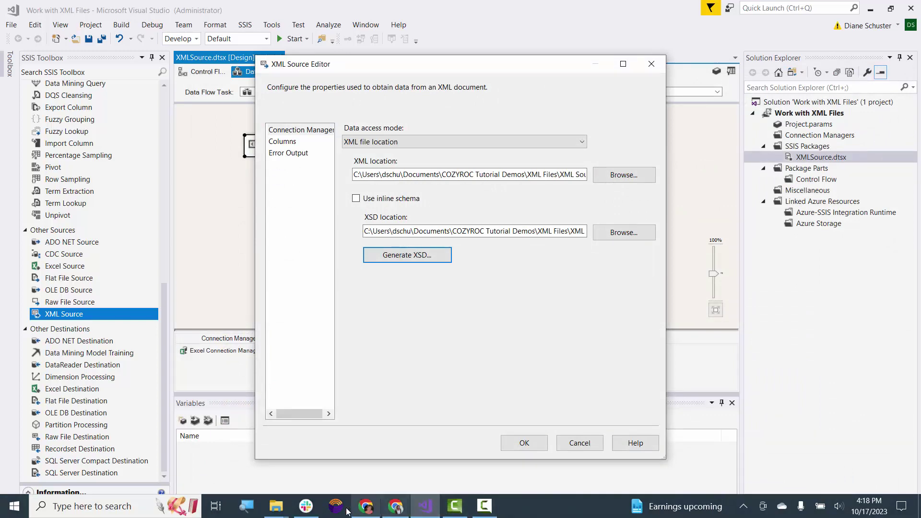
left_click(277, 508)
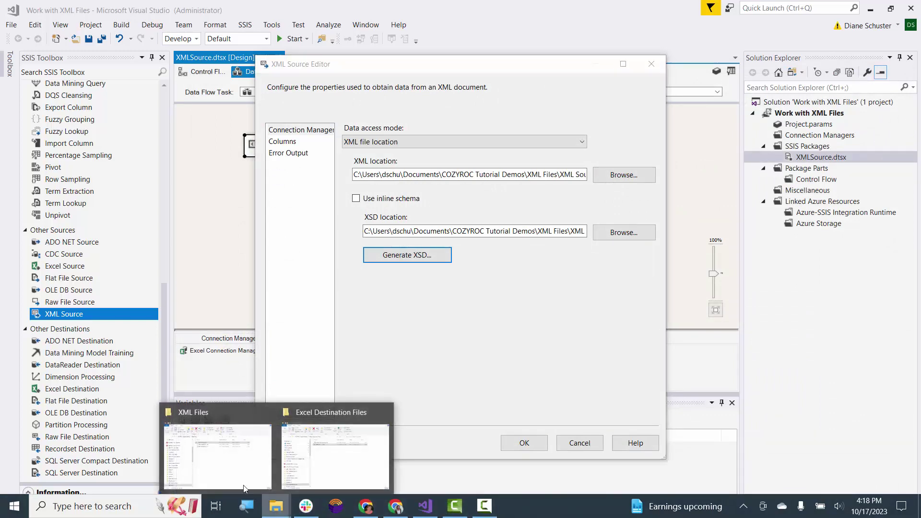
left_click(245, 489)
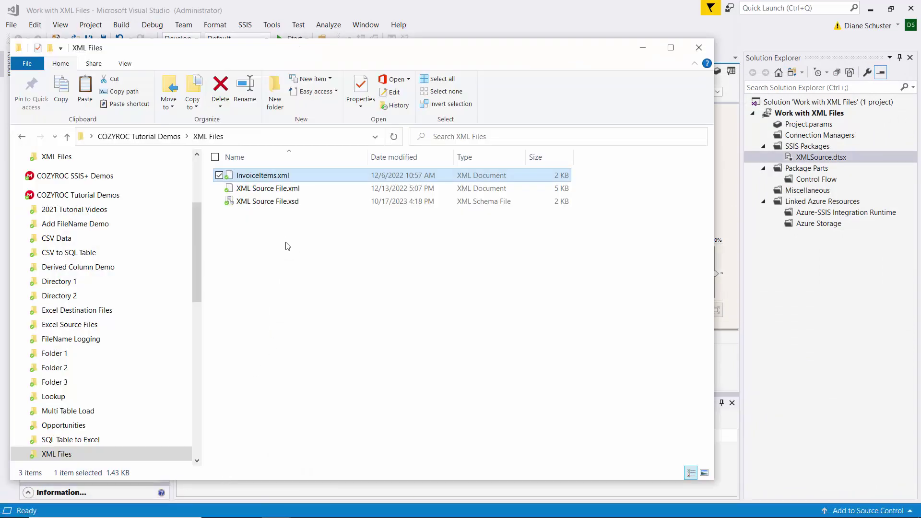
right_click(272, 206)
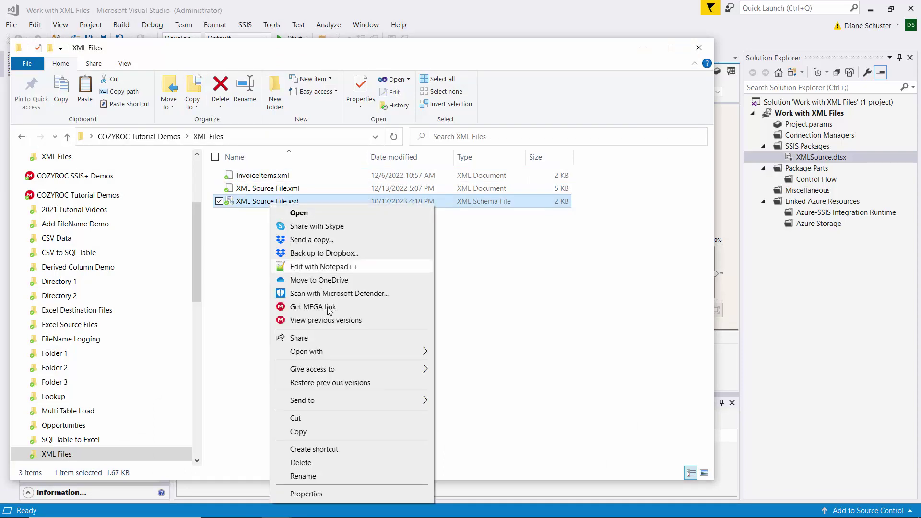
mouse_move(355, 358)
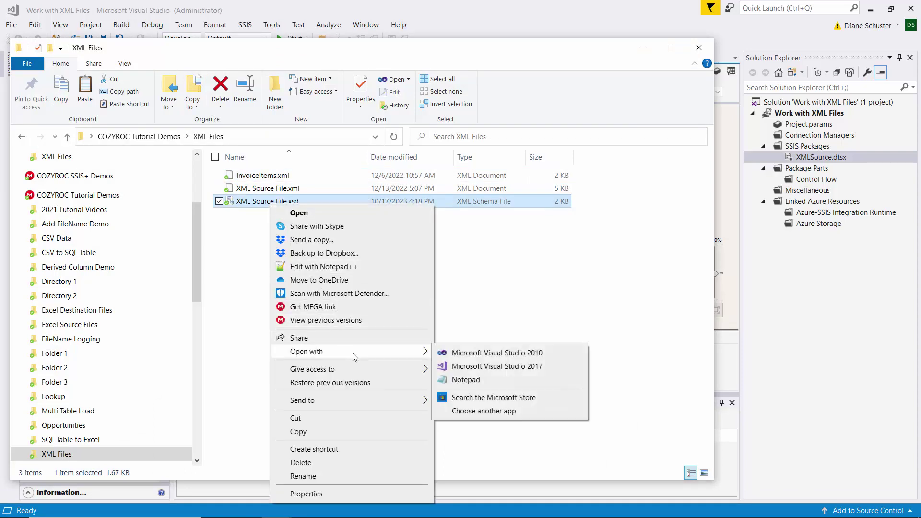
left_click(466, 381)
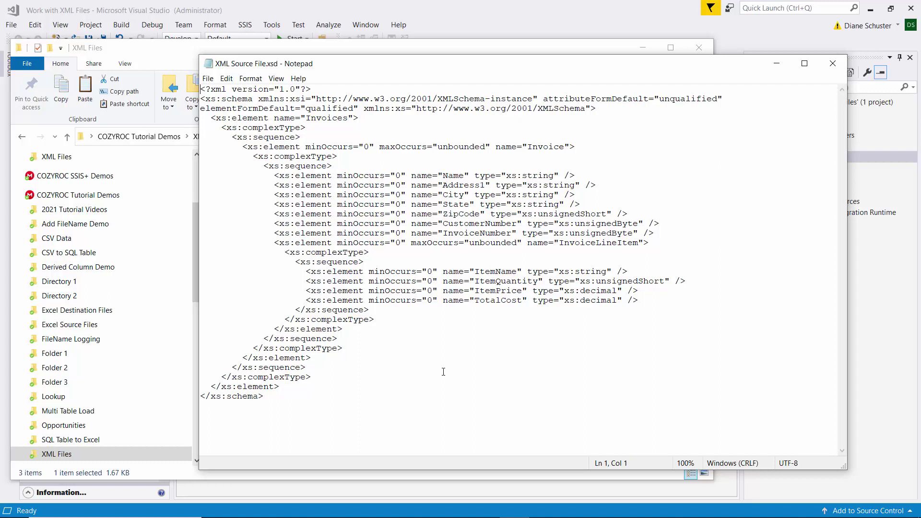
left_click(834, 63)
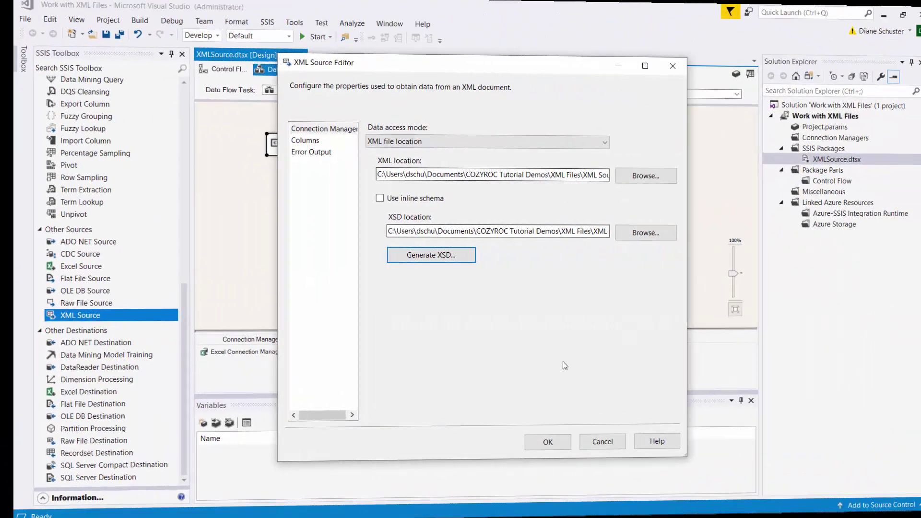
- Show the XML Source's columns, accepting the default length for the string columns
left_click(280, 142)
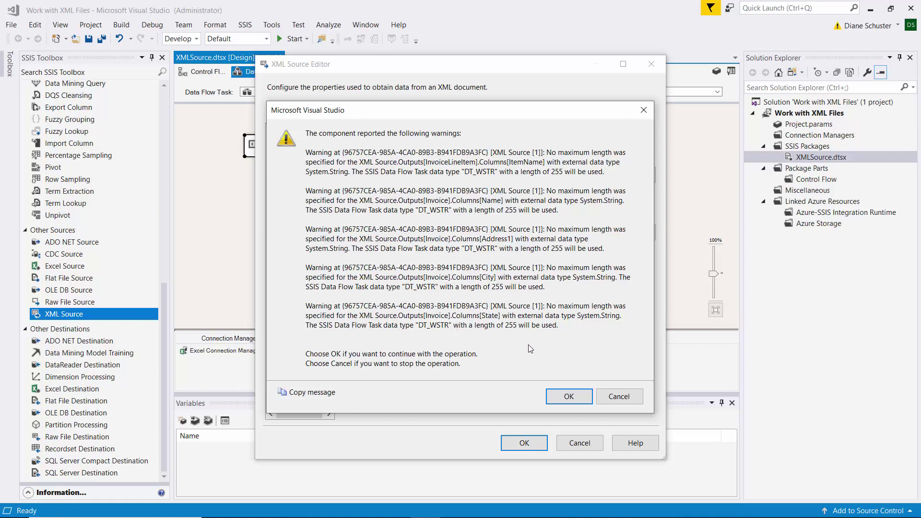
left_click(569, 396)
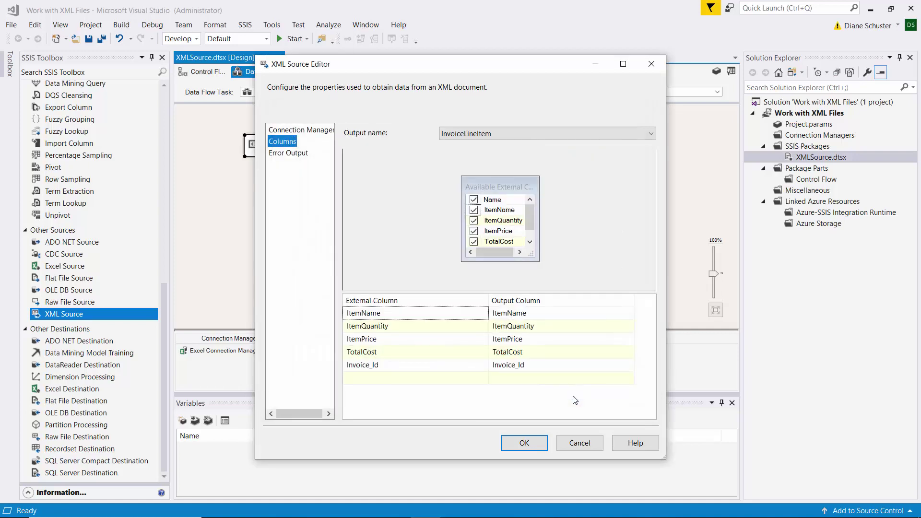
- Show the columns of the XML Source's Invoice output and accept the source configuration
left_click(652, 132)
left_click(471, 155)
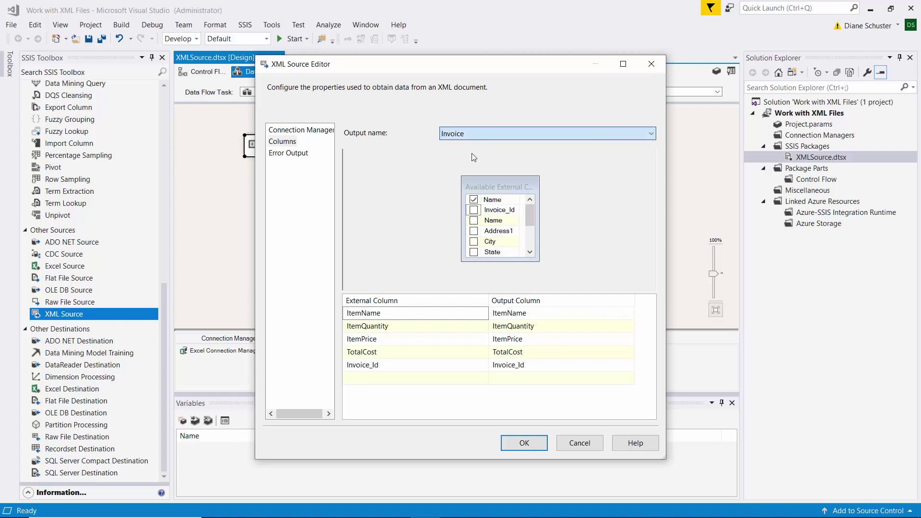
mouse_move(654, 342)
left_mouse_down()
mouse_move(652, 376)
mouse_move(654, 330)
left_mouse_up()
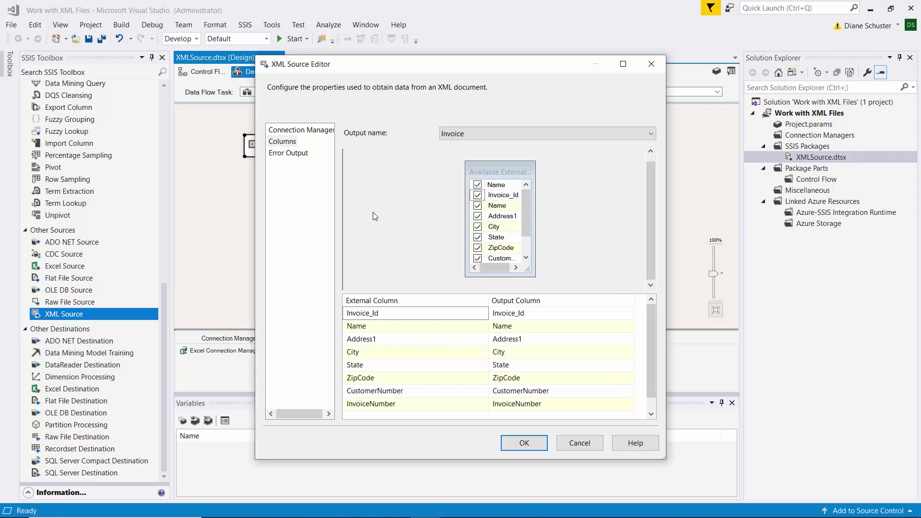
left_click(524, 443)
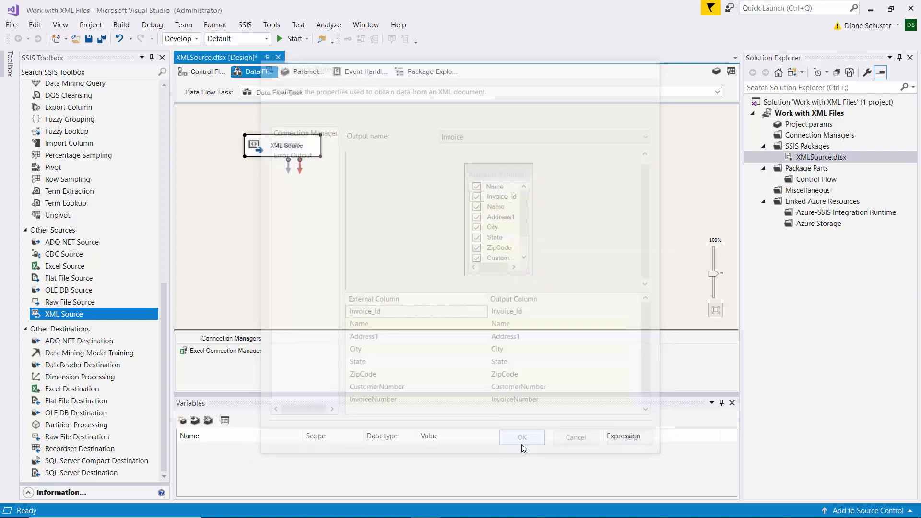
- Place an Excel Destination below the XML Source and connect the source's Invoice output to Excel Destination Input
left_click(165, 314)
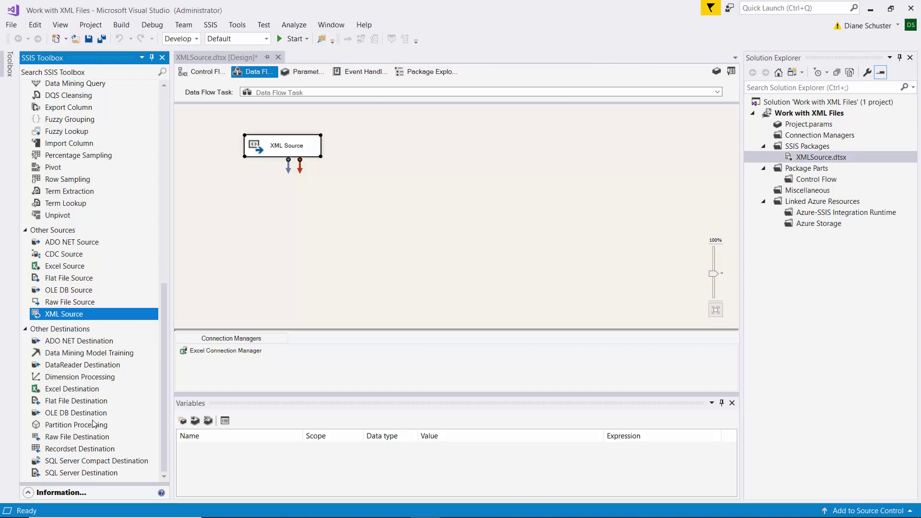
left_click_drag(62, 390, 284, 189)
left_click(290, 155)
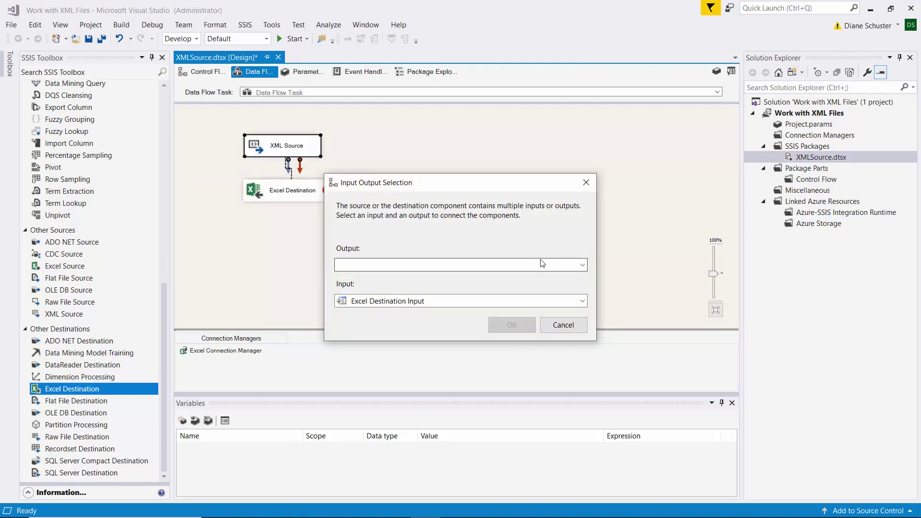
left_click(582, 265)
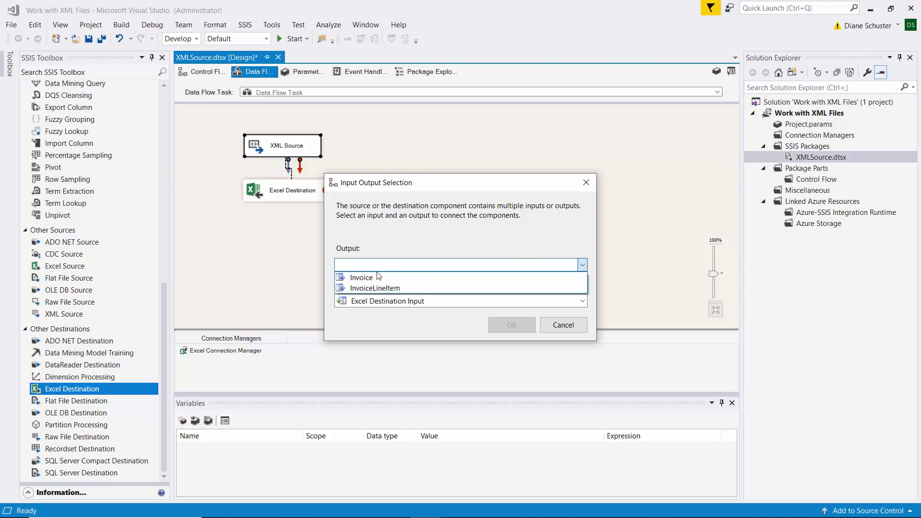
left_click(363, 278)
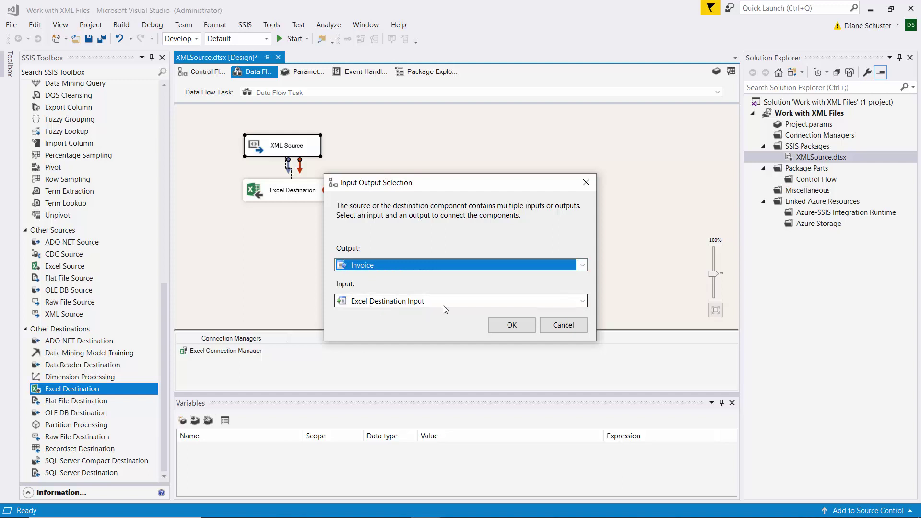
left_click(528, 328)
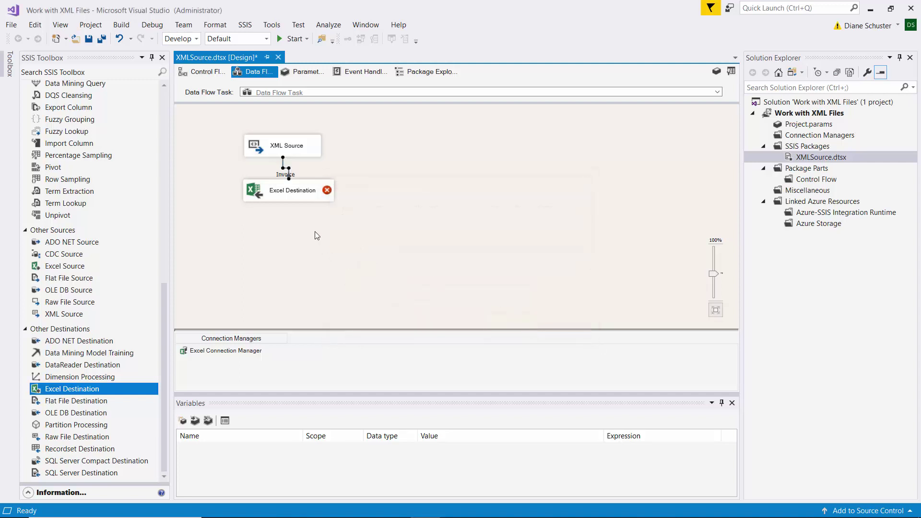
- Configure the Excel Destination to write to the 'XML Data$' sheet through Excel Connection Manager, accepting the automatic column mappings
double_click(312, 190)
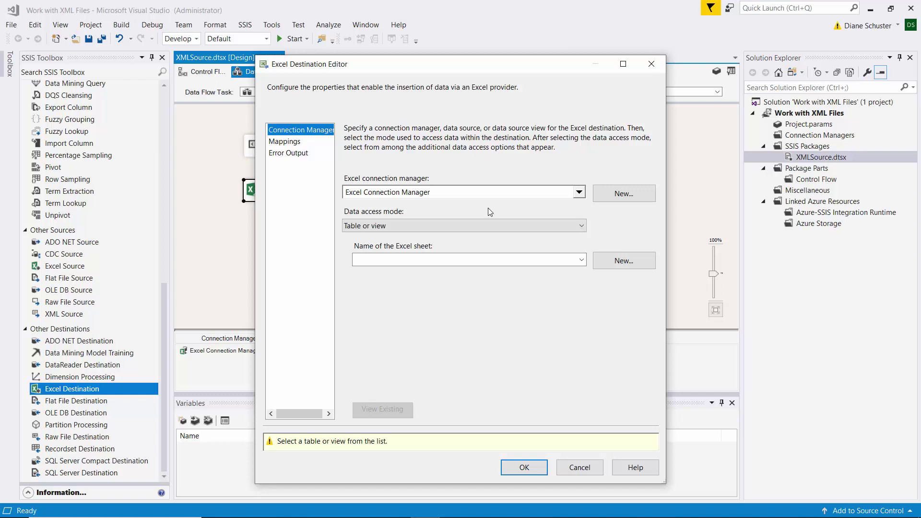
left_click(577, 260)
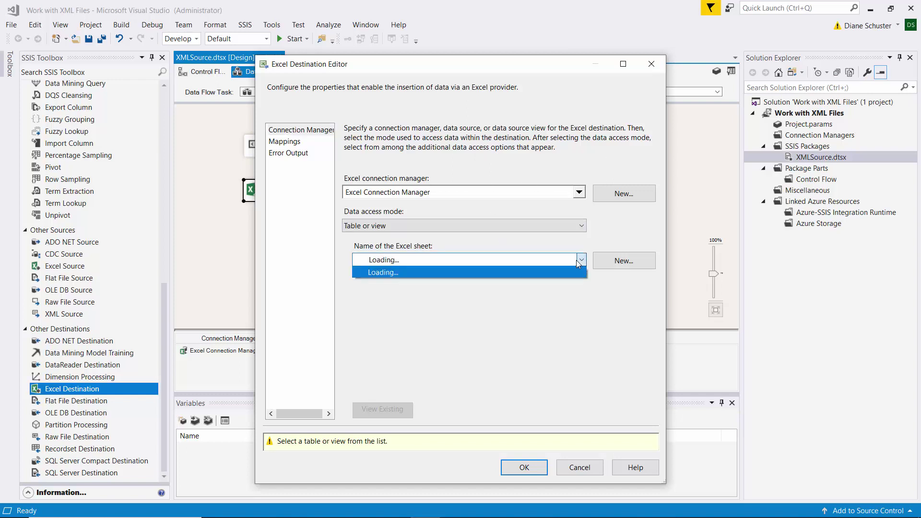
left_click(398, 272)
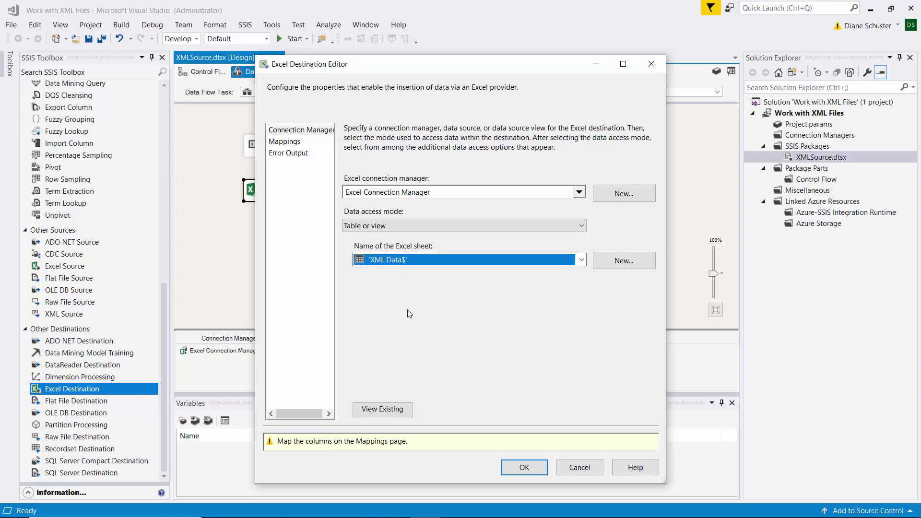
left_click(285, 143)
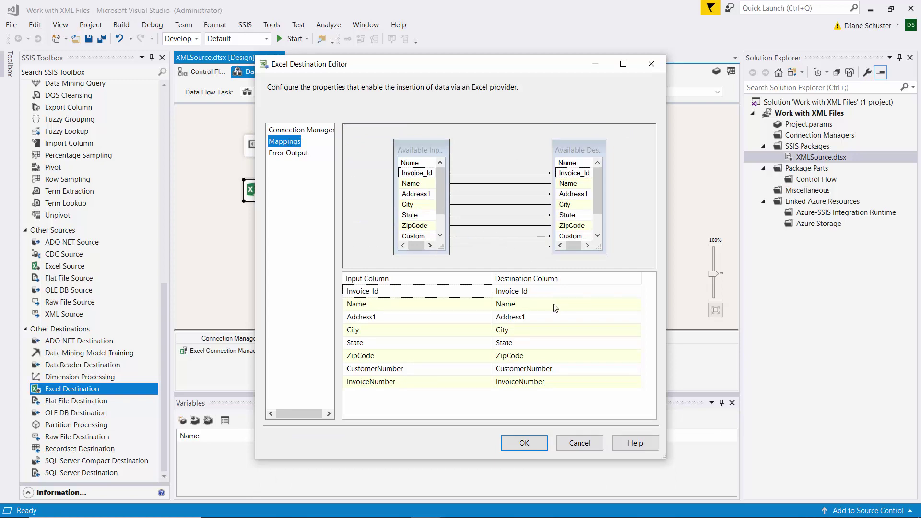
left_click(525, 443)
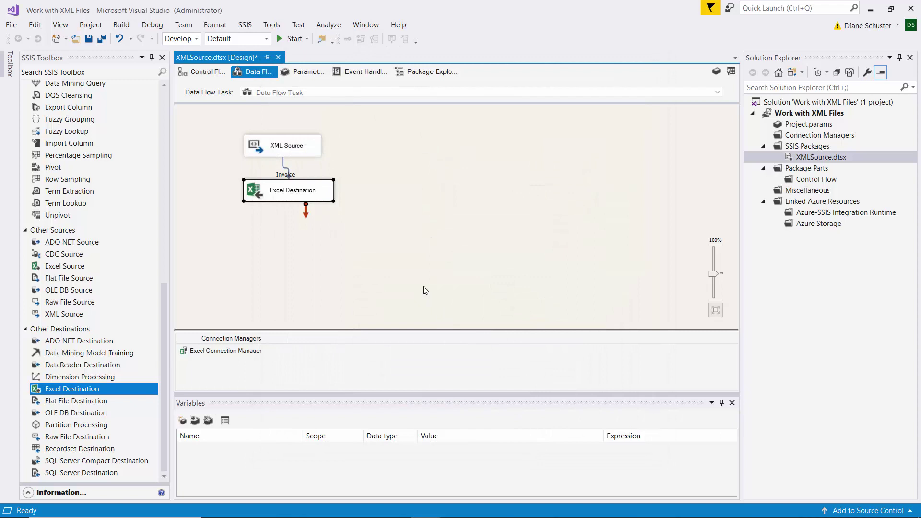
- Save all files, execute the XMLSource.dtsx package, and stop debugging once the run has finished
left_click(101, 40)
right_click(823, 159)
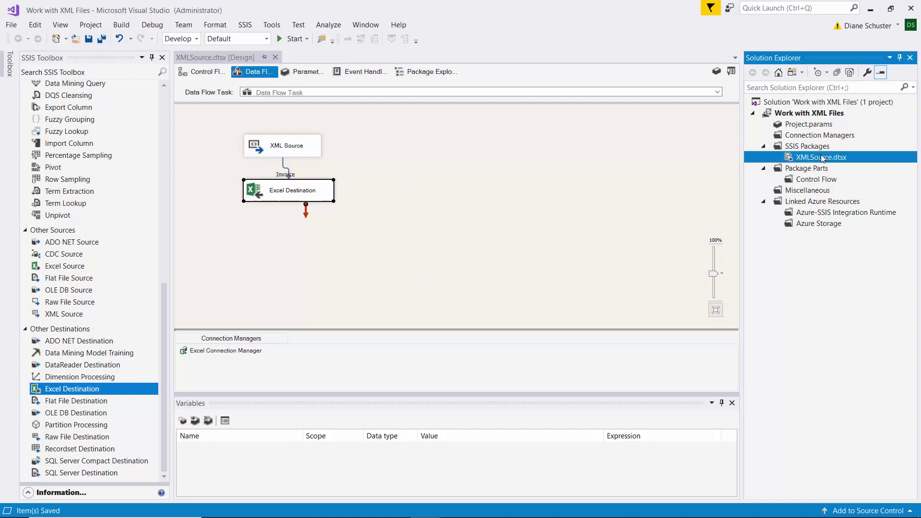
left_click(683, 205)
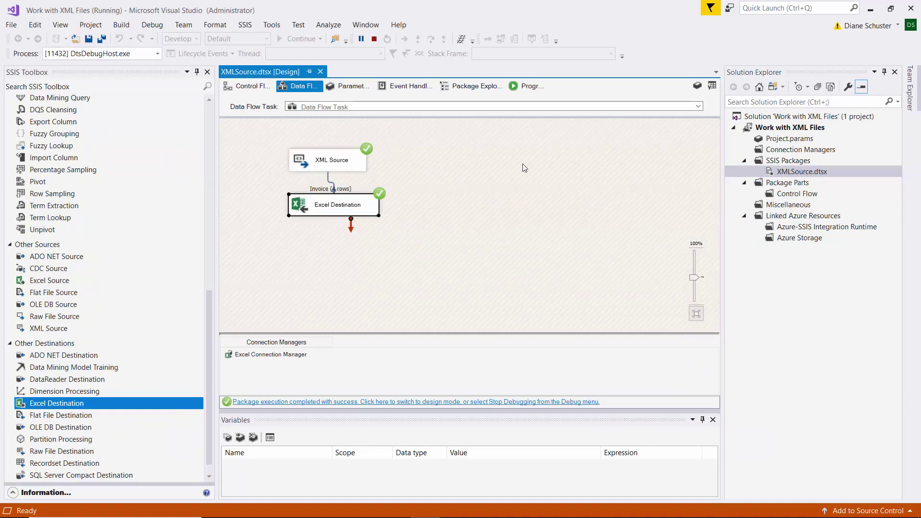
left_click(376, 38)
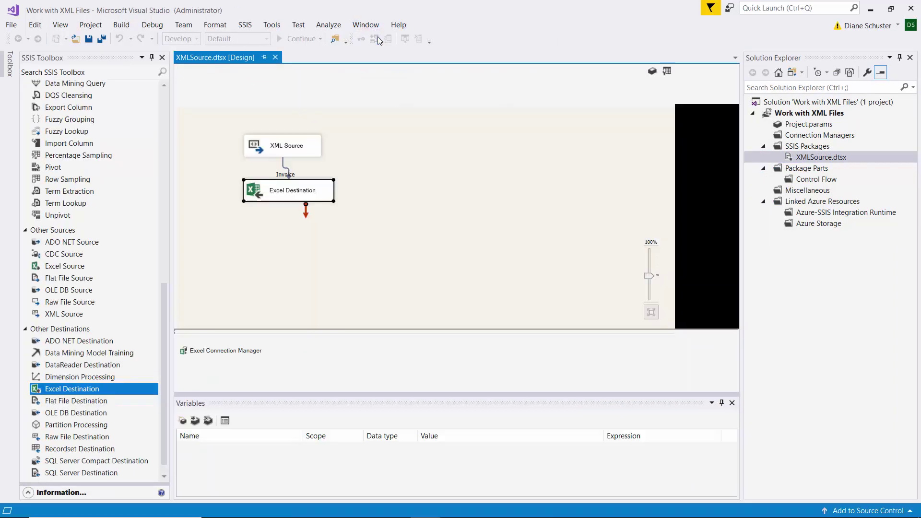
- Open XML Invoices.xlsx from the Excel Destination Files folder in Excel, maximized, and examine the loaded invoice rows on the XML Data sheet
mouse_move(284, 510)
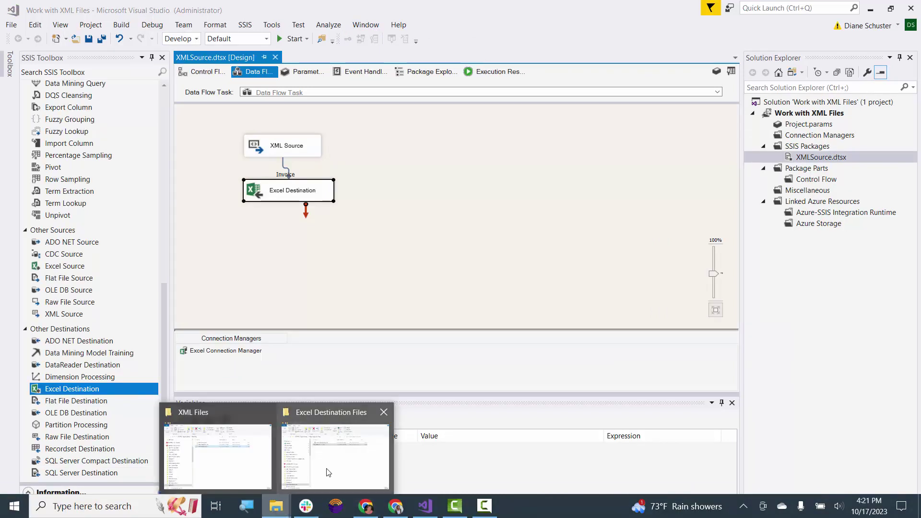
left_click(328, 473)
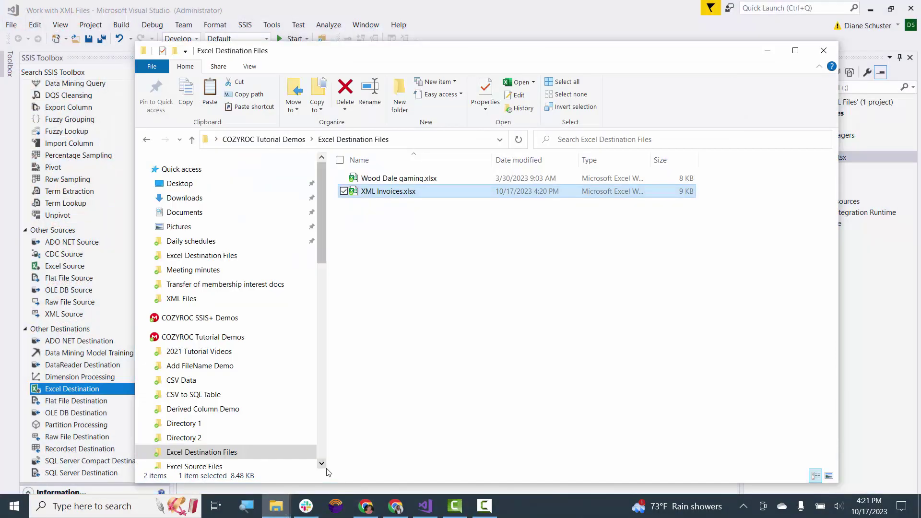
double_click(384, 190)
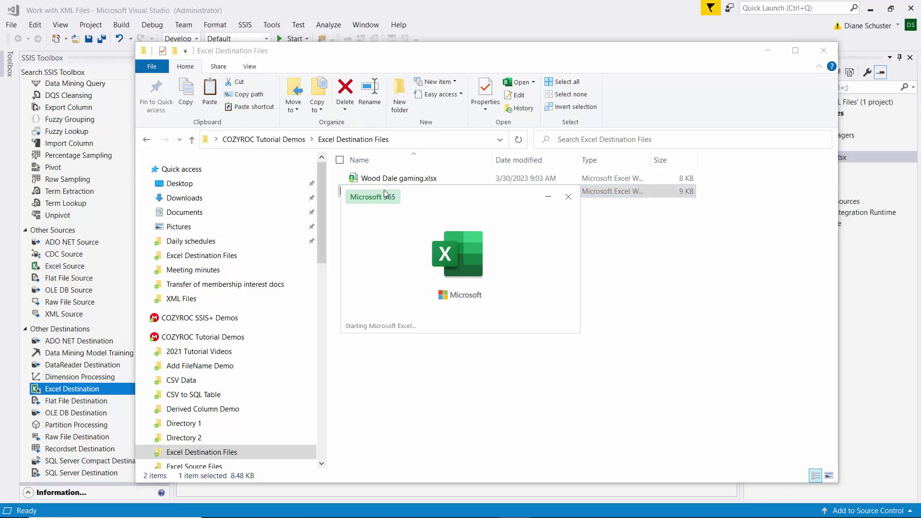
left_click(779, 75)
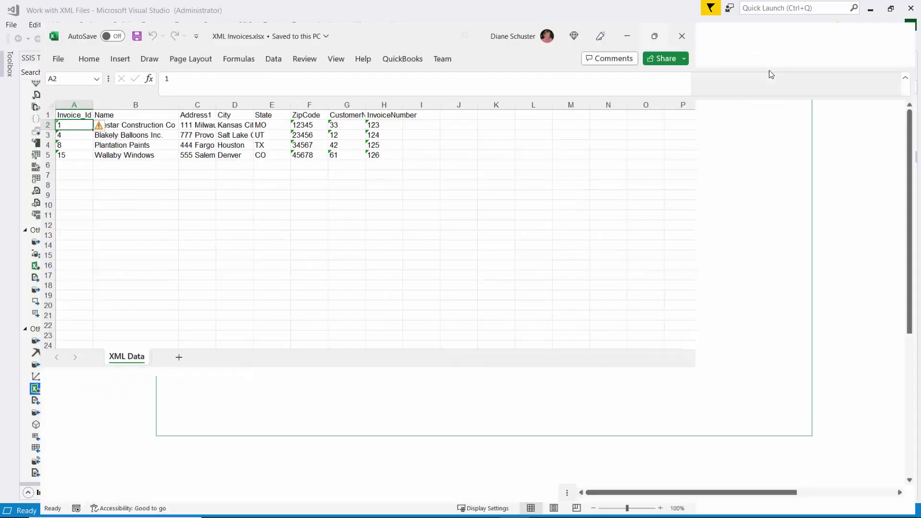
left_click(130, 202)
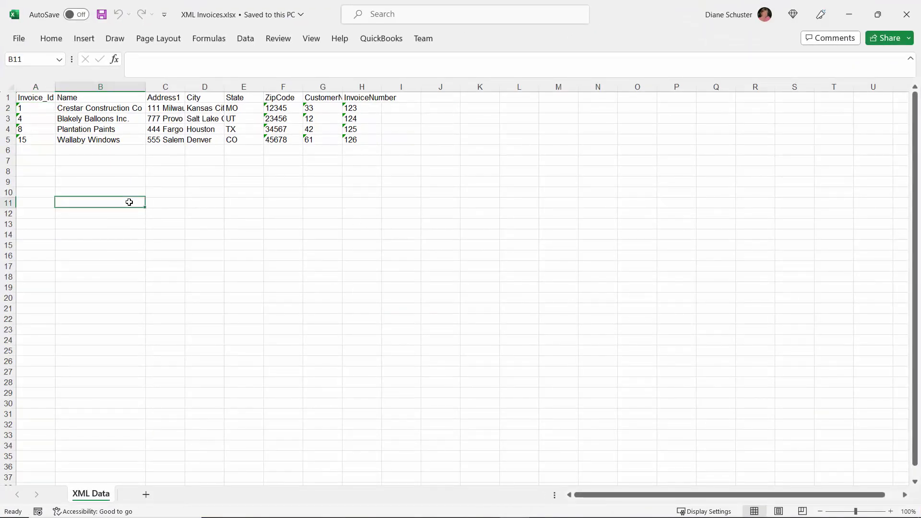